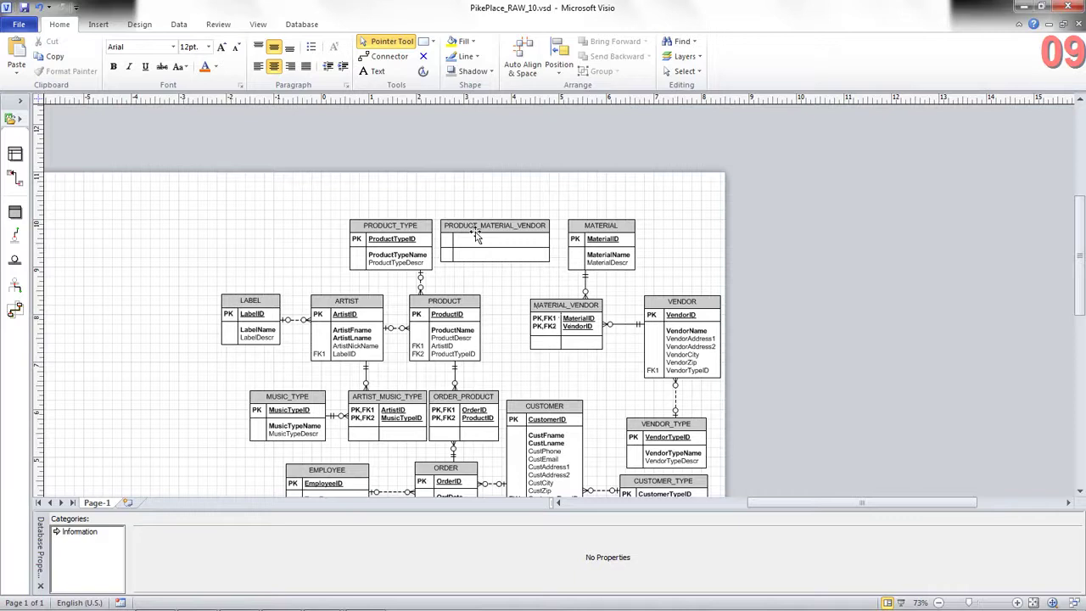
Step: Move the PRODUCT_MATERIAL_VENDOR and MATERIAL tables slightly to the right to space out the top row
click(487, 241)
drag(488, 241, 495, 241)
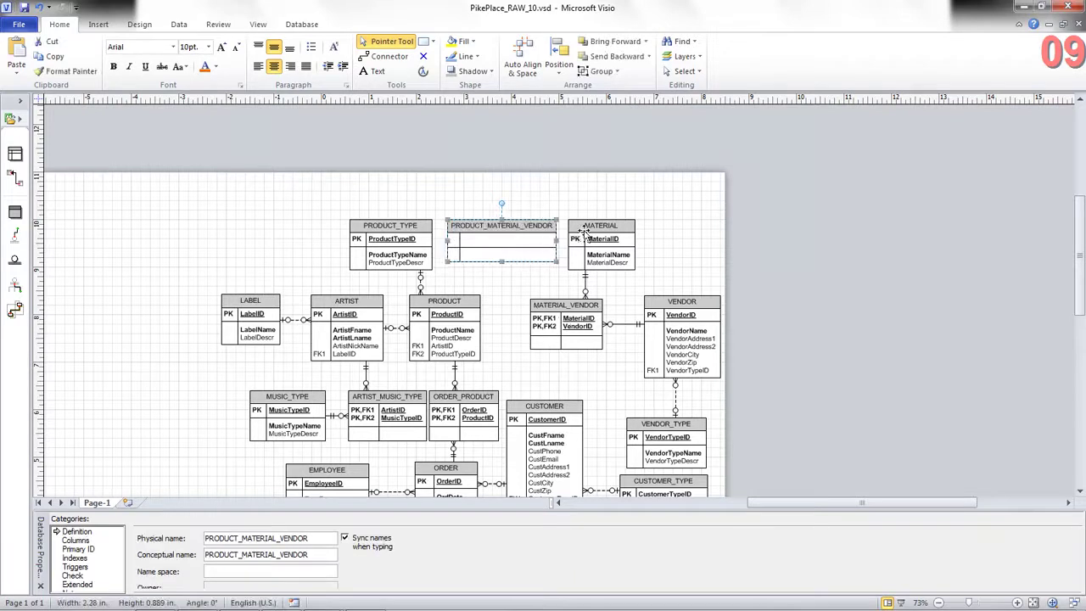
drag(596, 231, 609, 232)
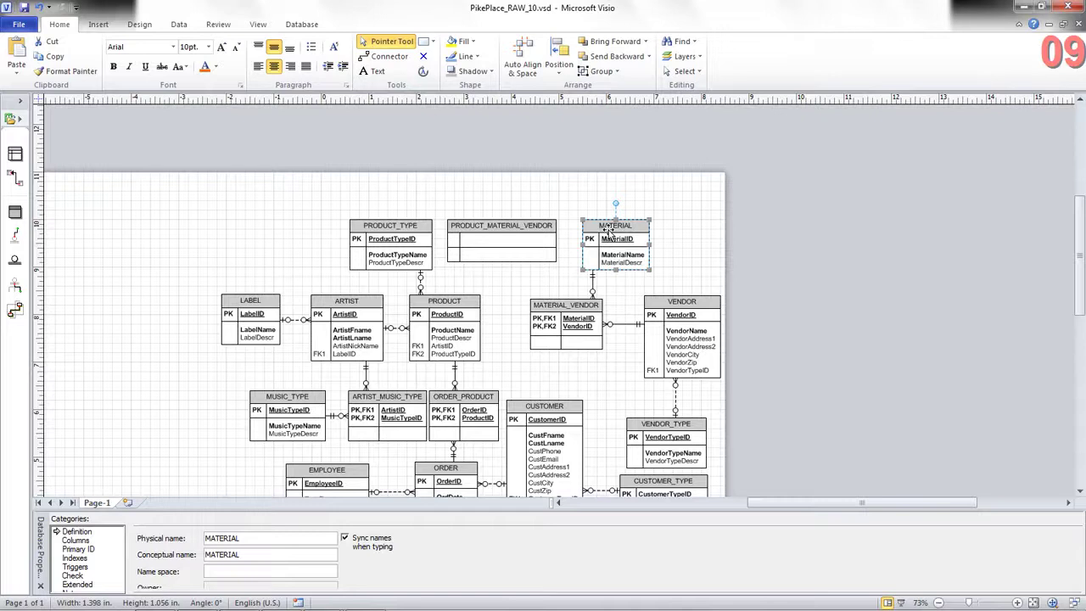
Step: Remove the primary key designation from the MaterialID and VendorID columns of the MATERIAL_VENDOR table
click(579, 311)
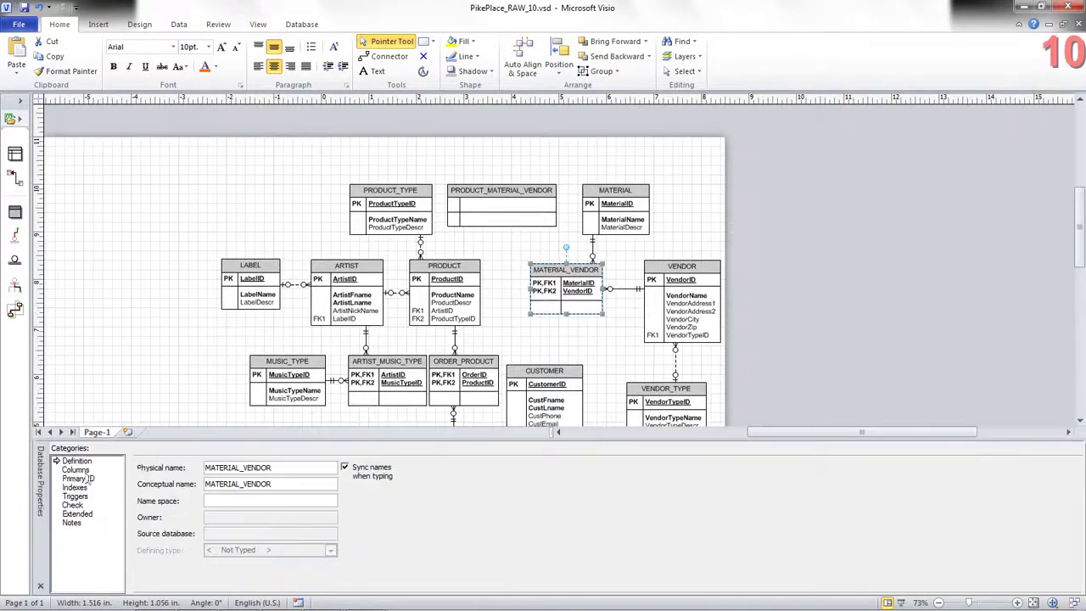
click(71, 470)
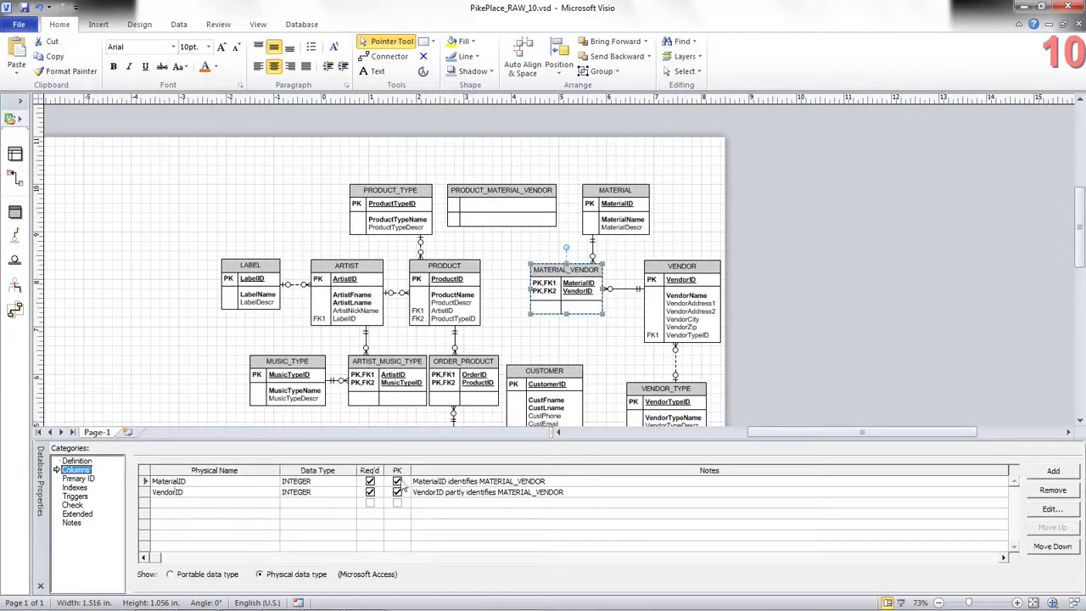
click(398, 481)
click(397, 492)
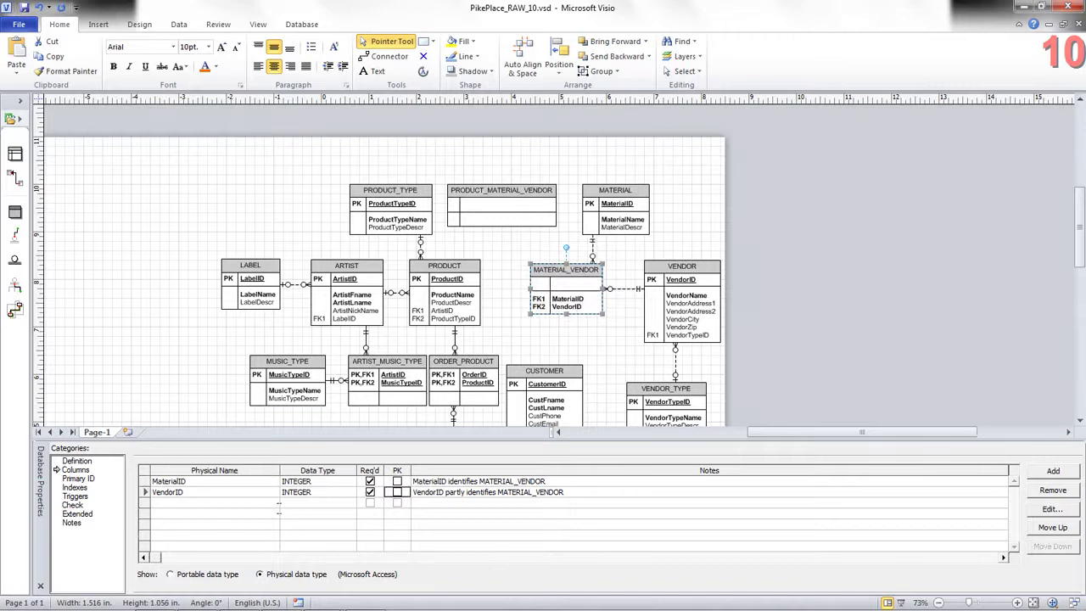
Step: Add an INTEGER primary key column MaterialVendorID to MATERIAL_VENDOR and place it first in the column order
click(268, 506)
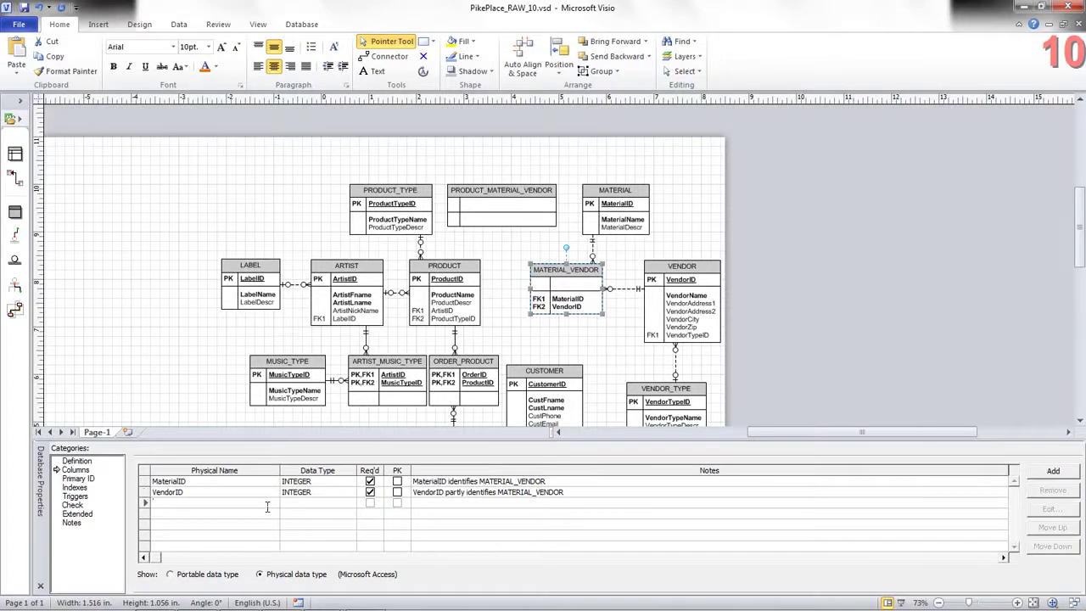
text(Materi)
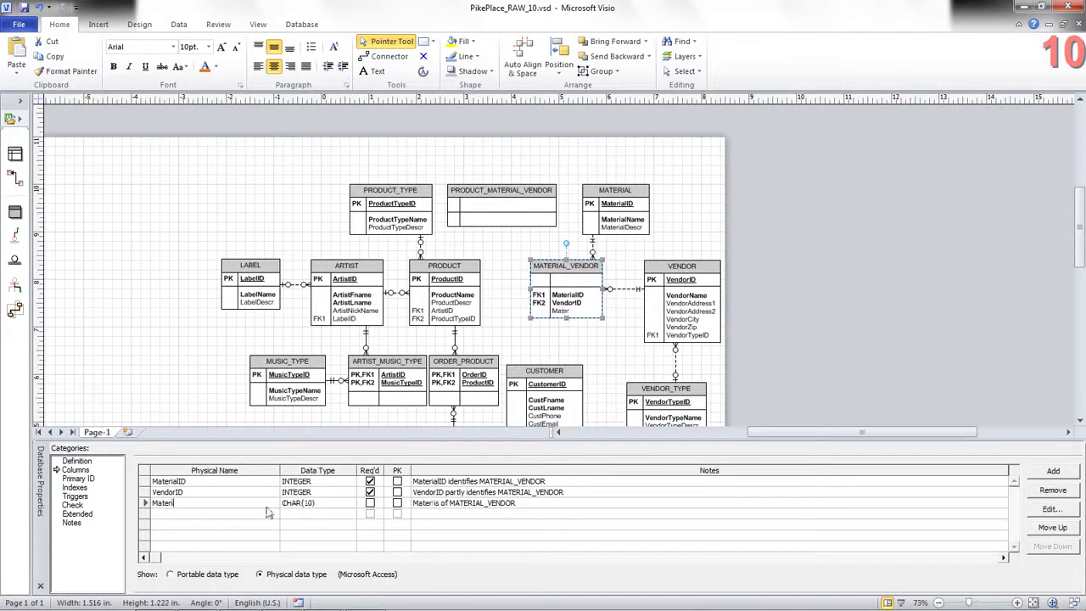
text(alIend)
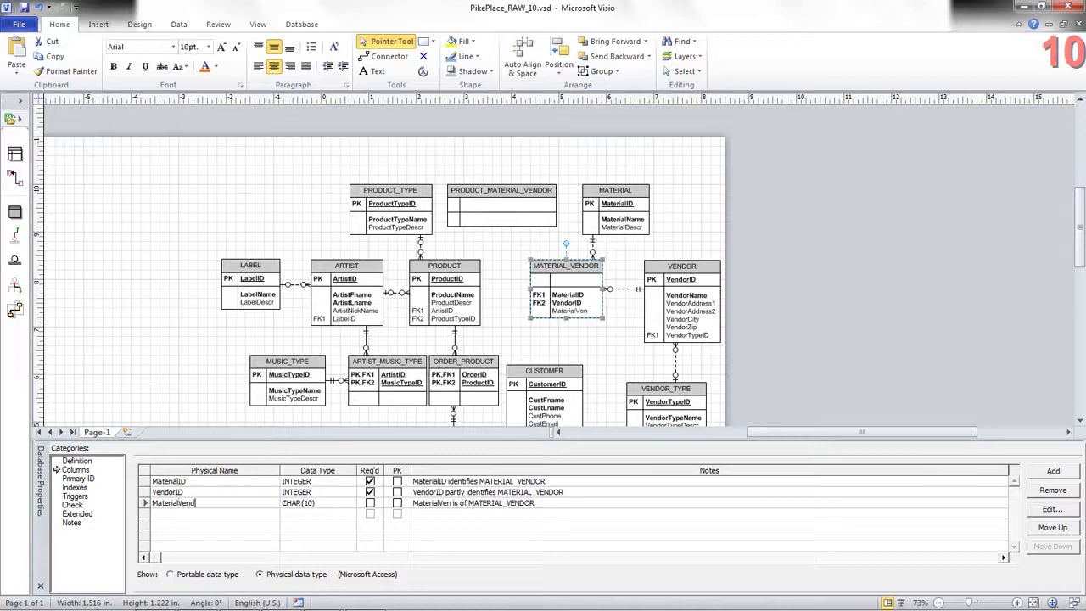
text(orID)
key(Tab)
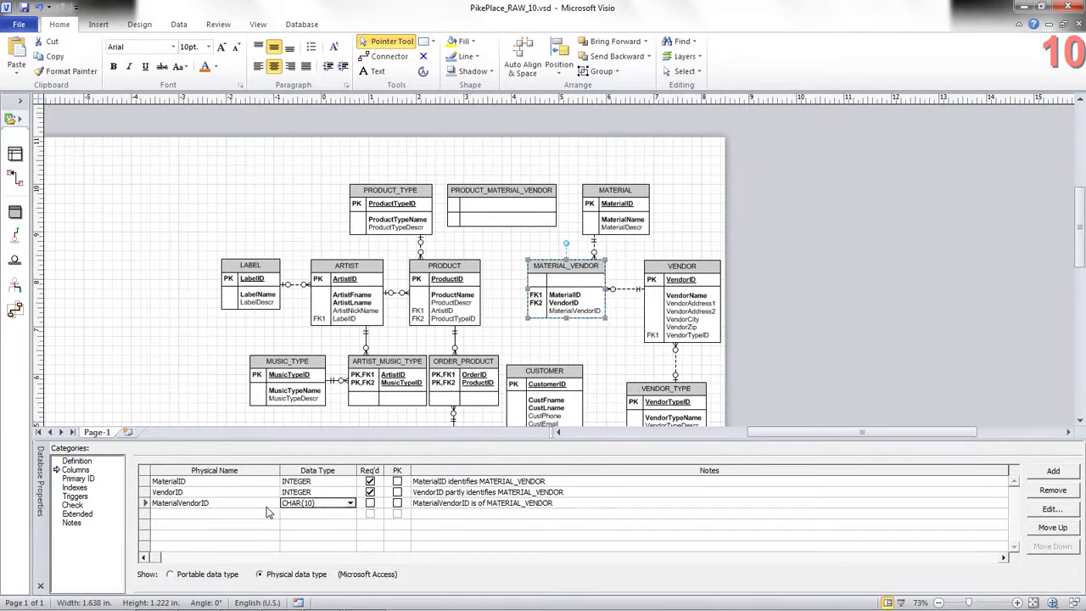
text(INTEGER)
key(Tab)
key(Tab)
key(space)
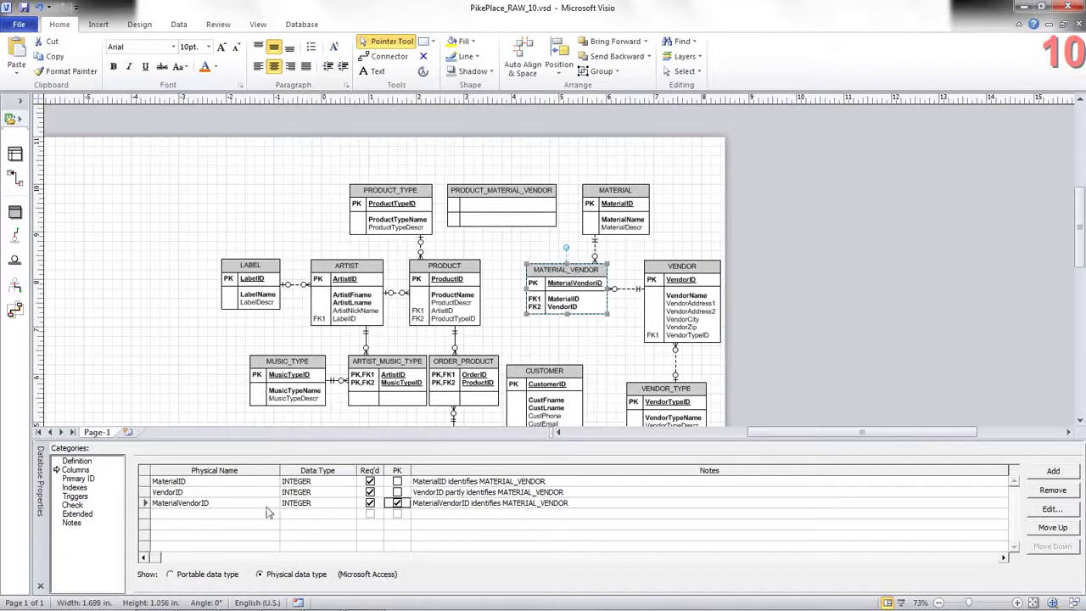
click(1049, 528)
click(1049, 528)
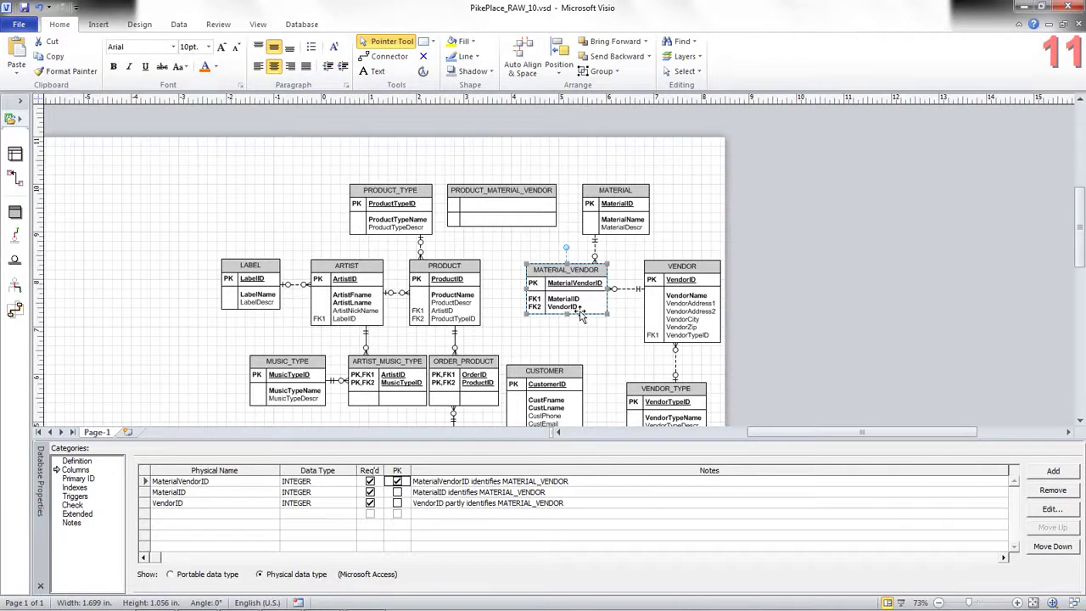
Step: Connect PRODUCT and MATERIAL_VENDOR as parent tables to PRODUCT_MATERIAL_VENDOR
click(386, 56)
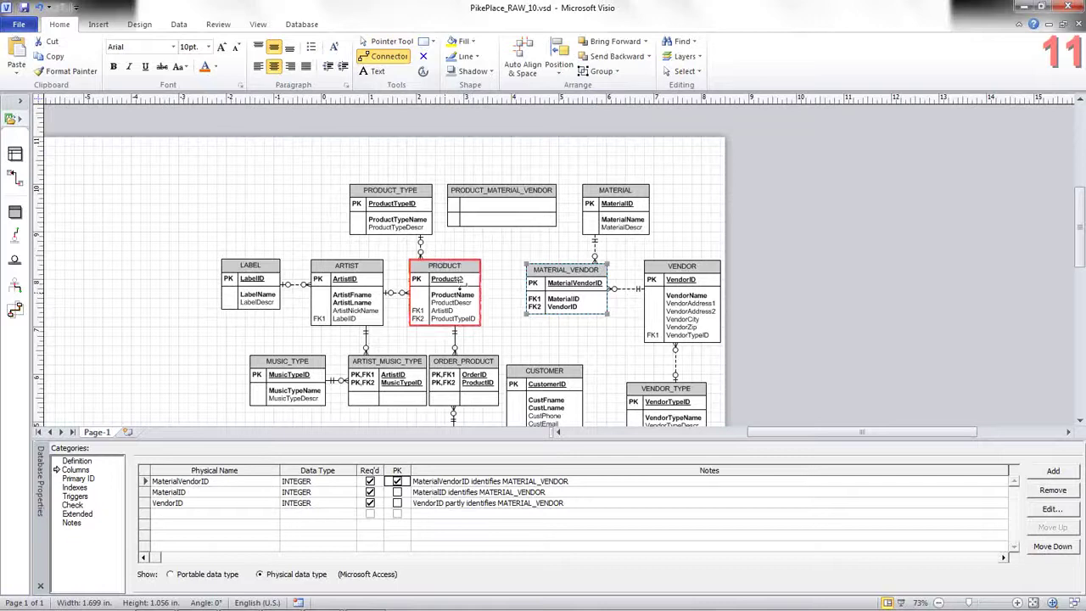
drag(459, 280, 490, 206)
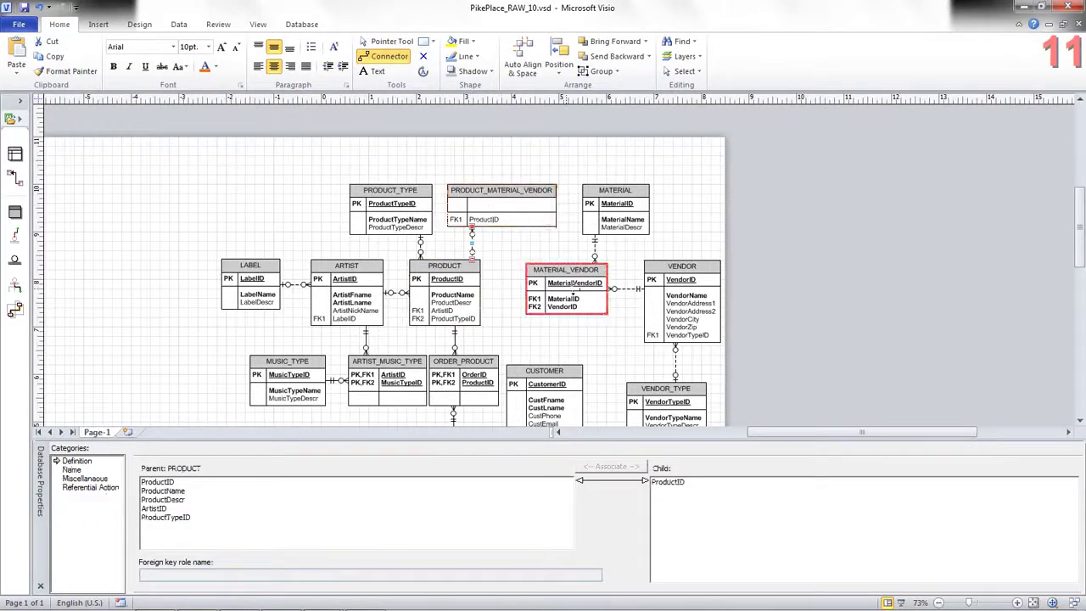
drag(572, 285, 526, 217)
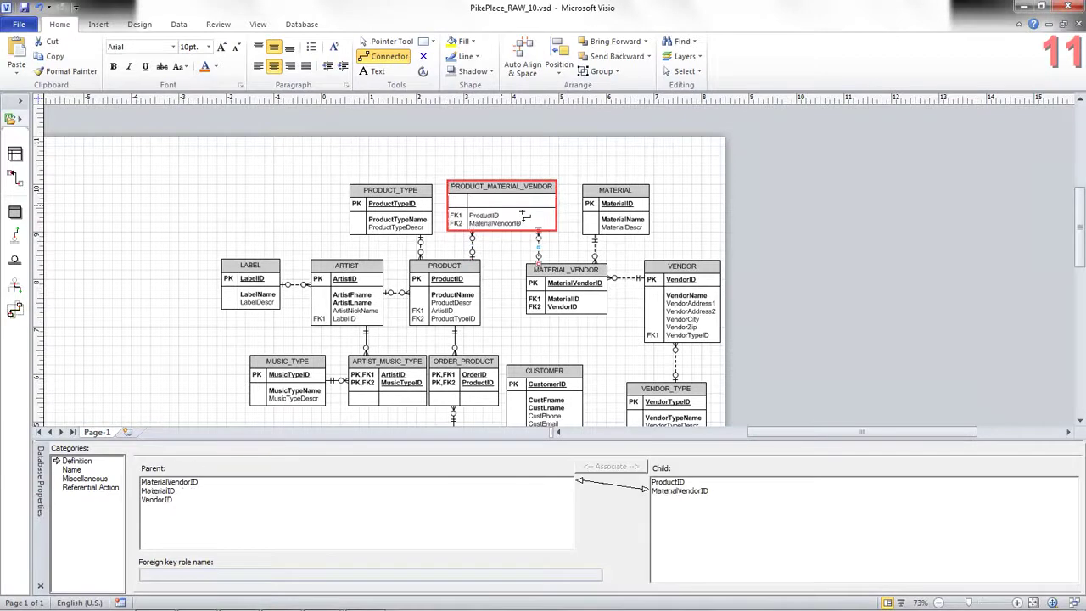
click(377, 41)
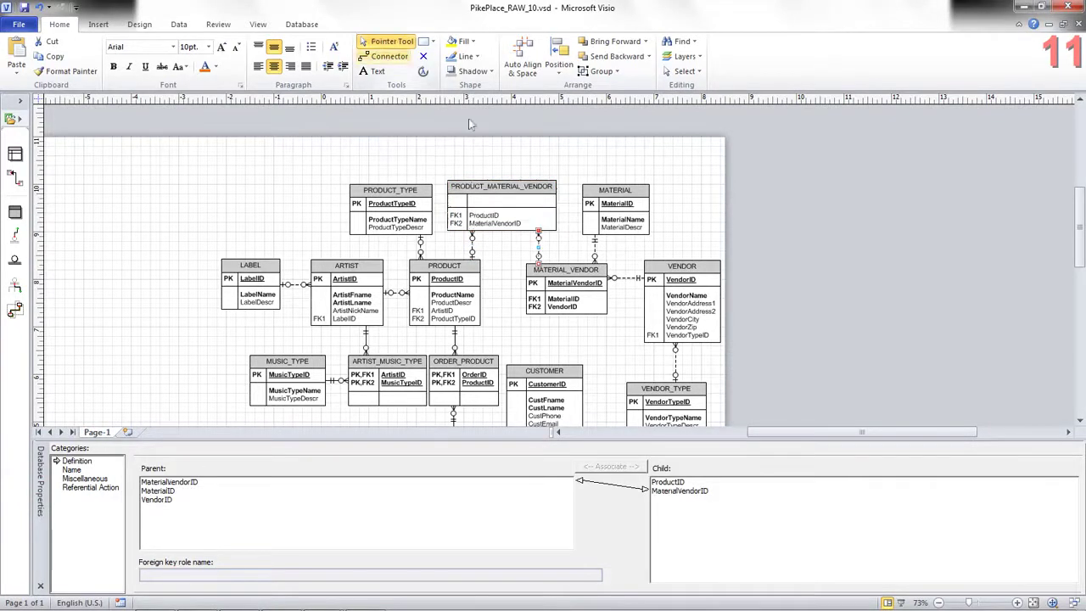
Step: Make ProductID and MaterialVendorID the composite primary key of PRODUCT_MATERIAL_VENDOR
click(502, 217)
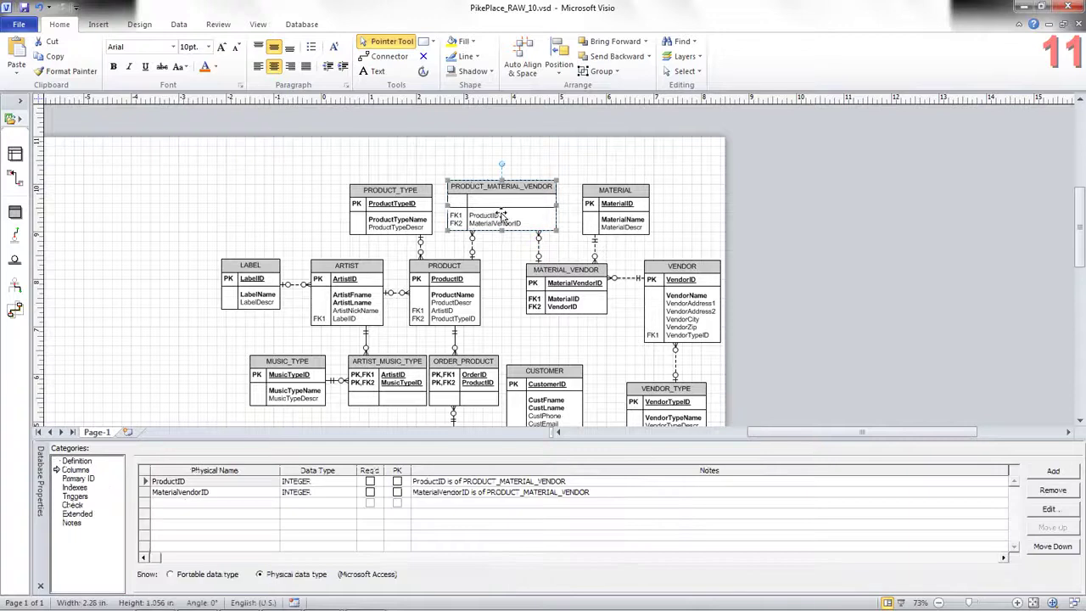
click(397, 482)
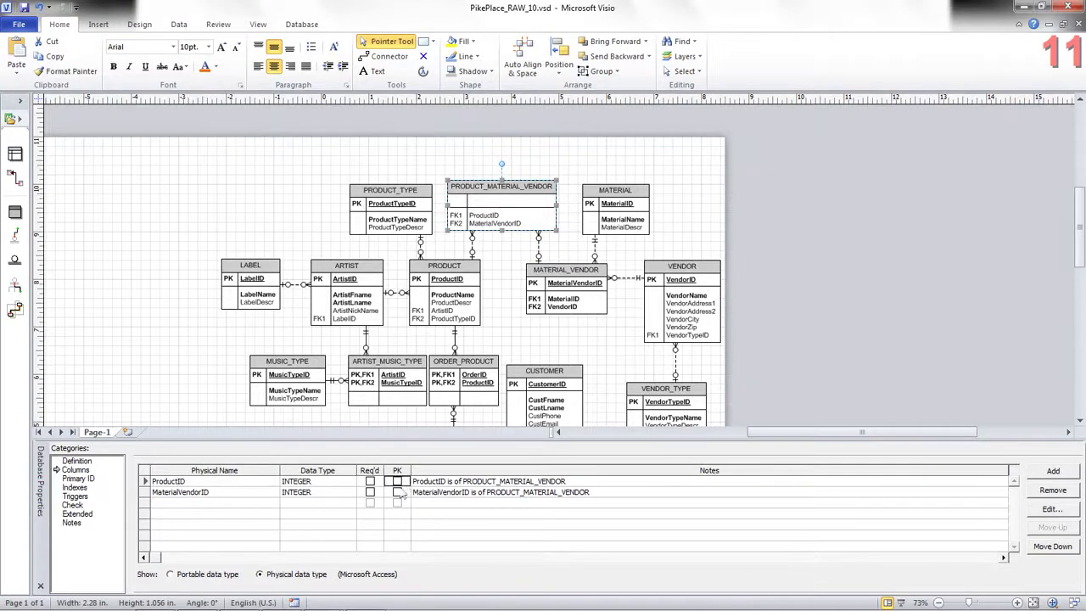
click(398, 484)
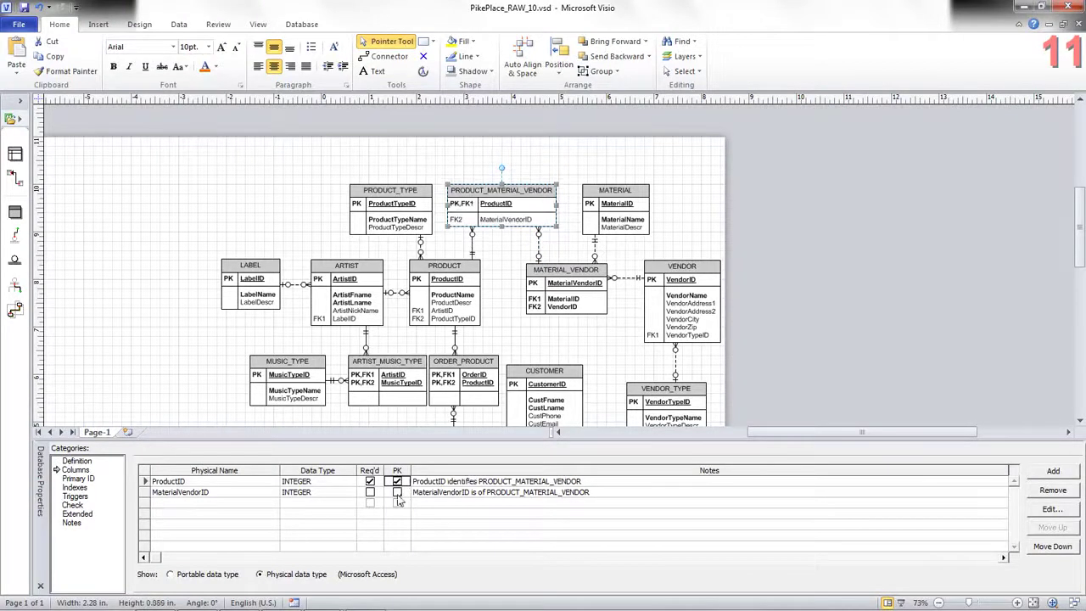
click(397, 492)
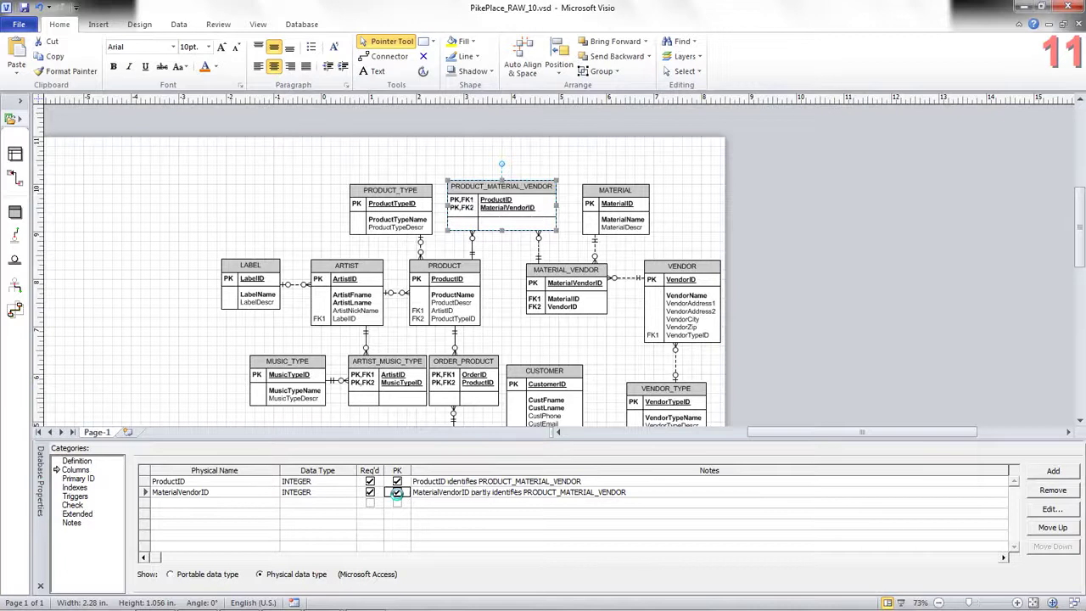
click(497, 241)
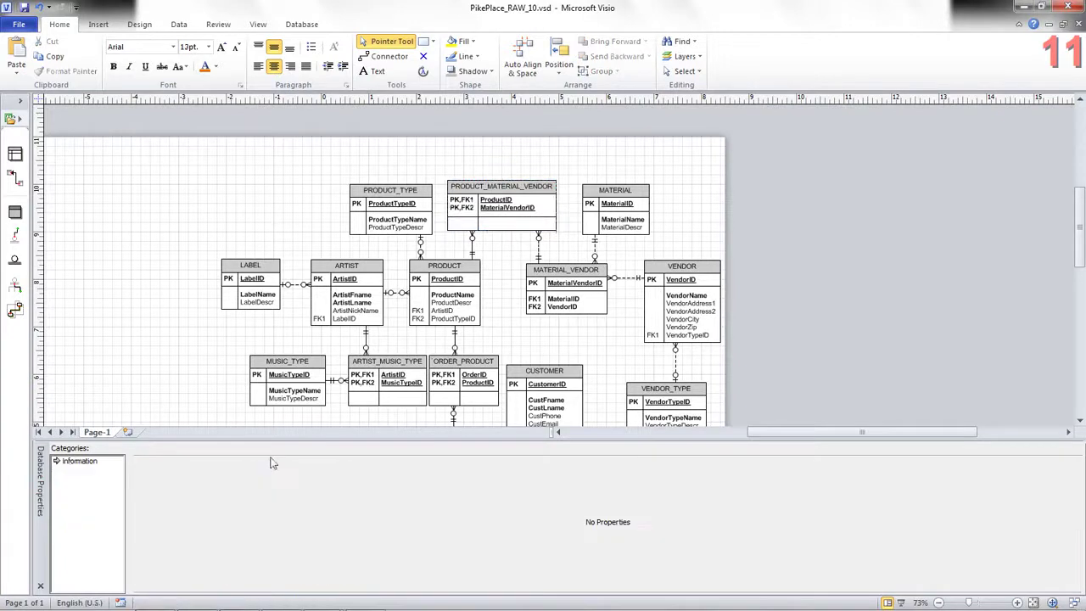
Step: Add a required Cost column with data type NUMERIC(10,2) to PRODUCT_MATERIAL_VENDOR
click(492, 221)
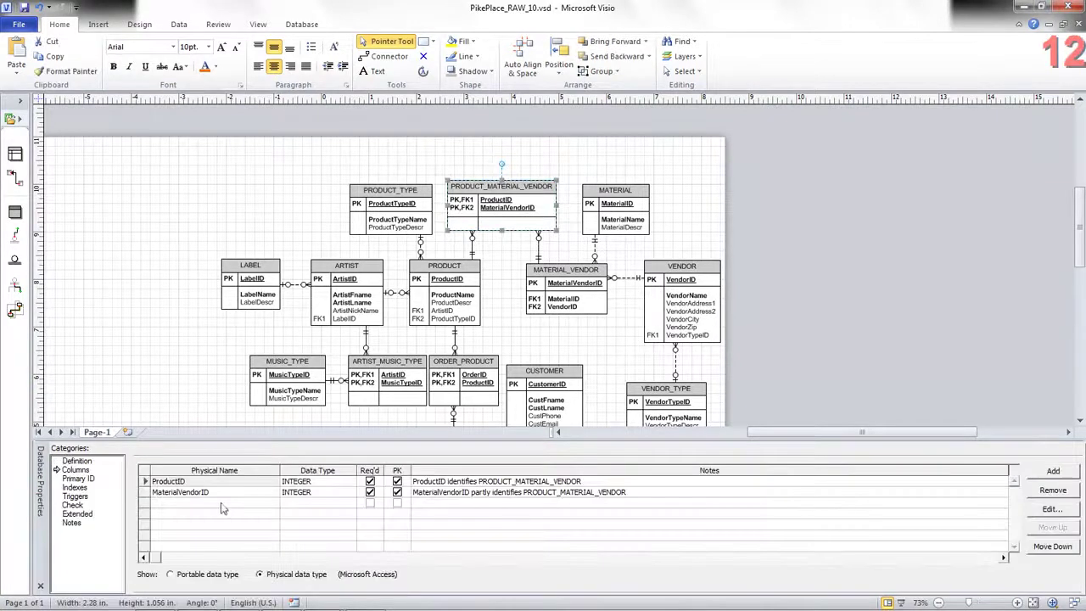
click(216, 513)
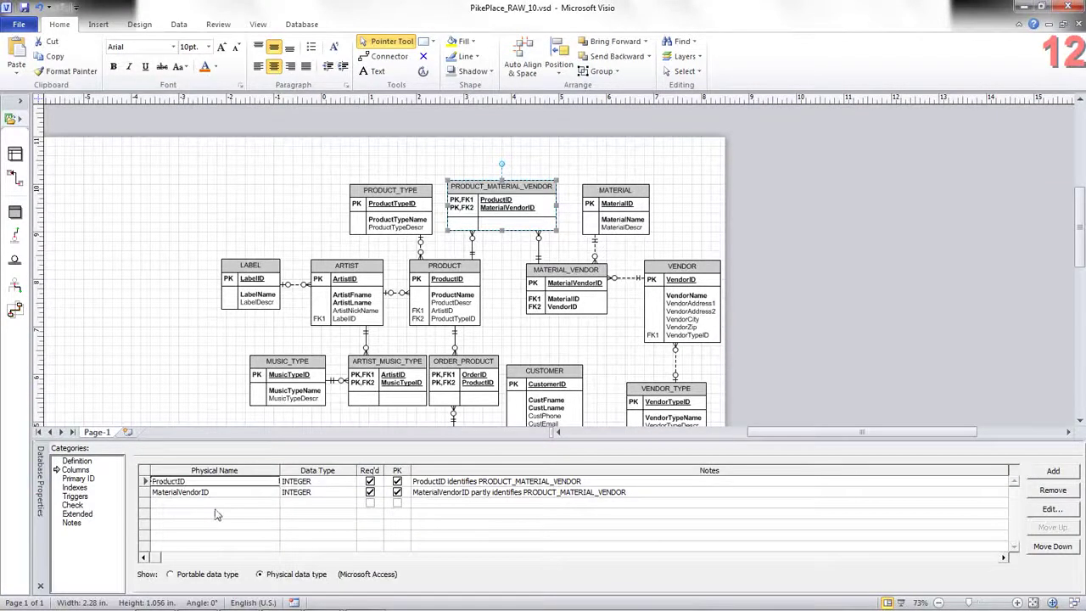
click(181, 506)
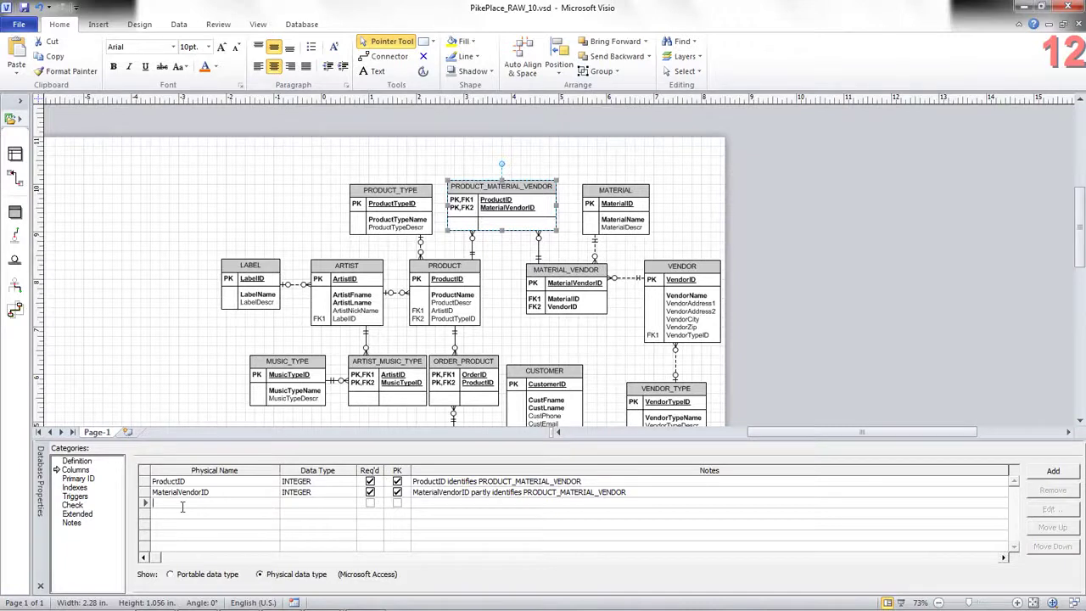
text(Cost)
key(Tab)
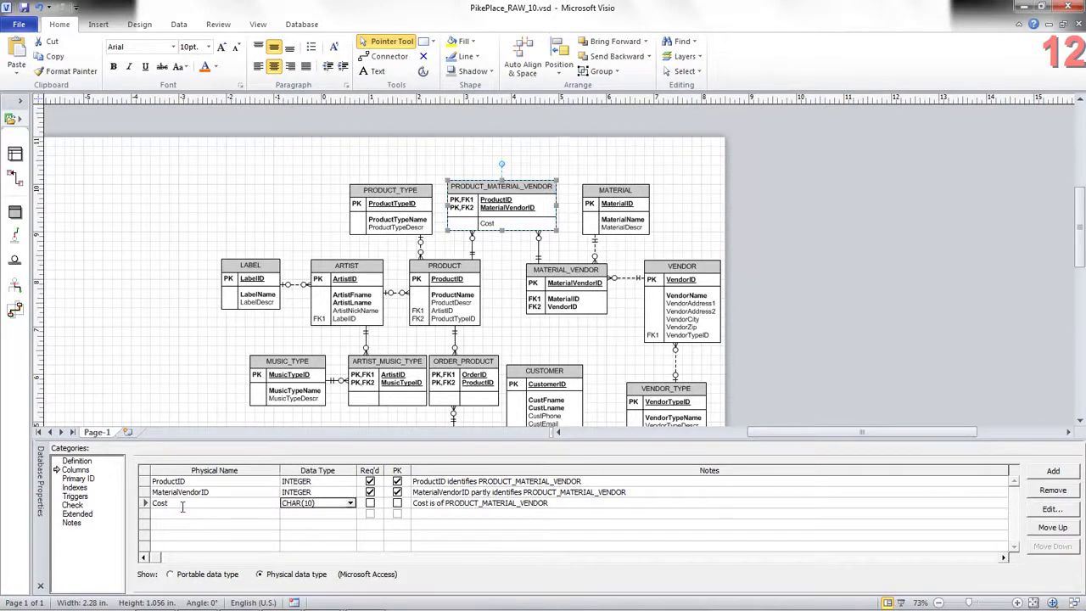
text(m)
key(BackSpace)
text(n)
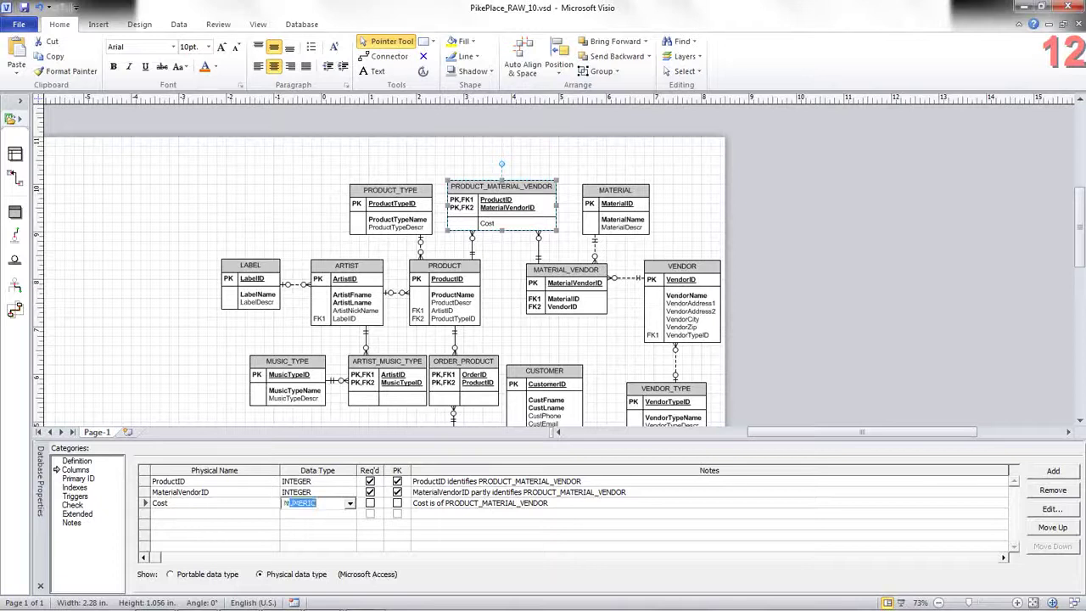
key(Tab)
key(space)
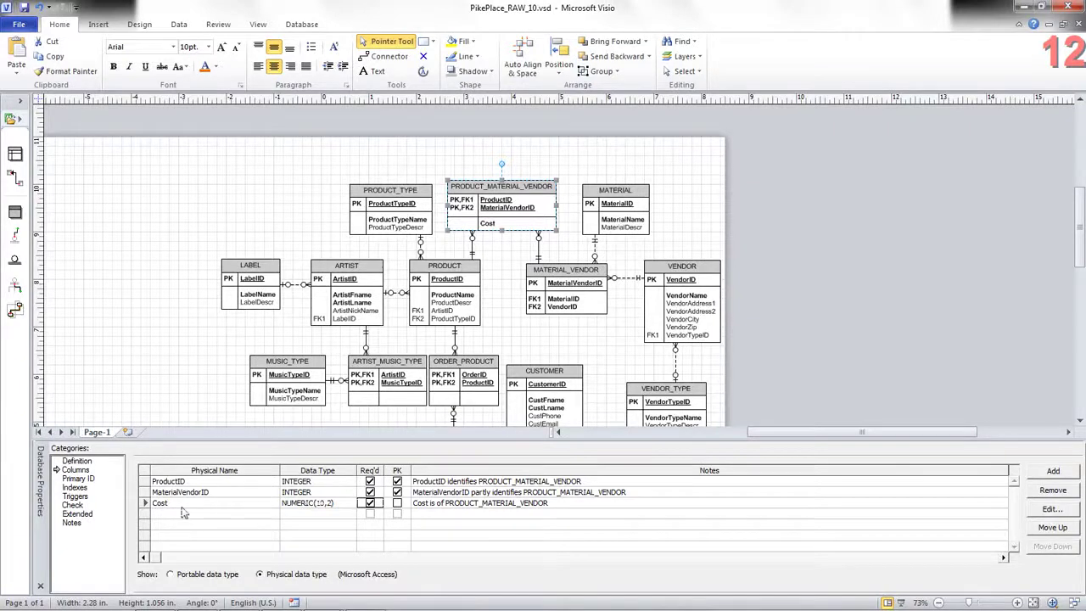
Step: Add a required Qty column with data type NUMERIC(10,2) to the ORDER_PRODUCT table
click(461, 312)
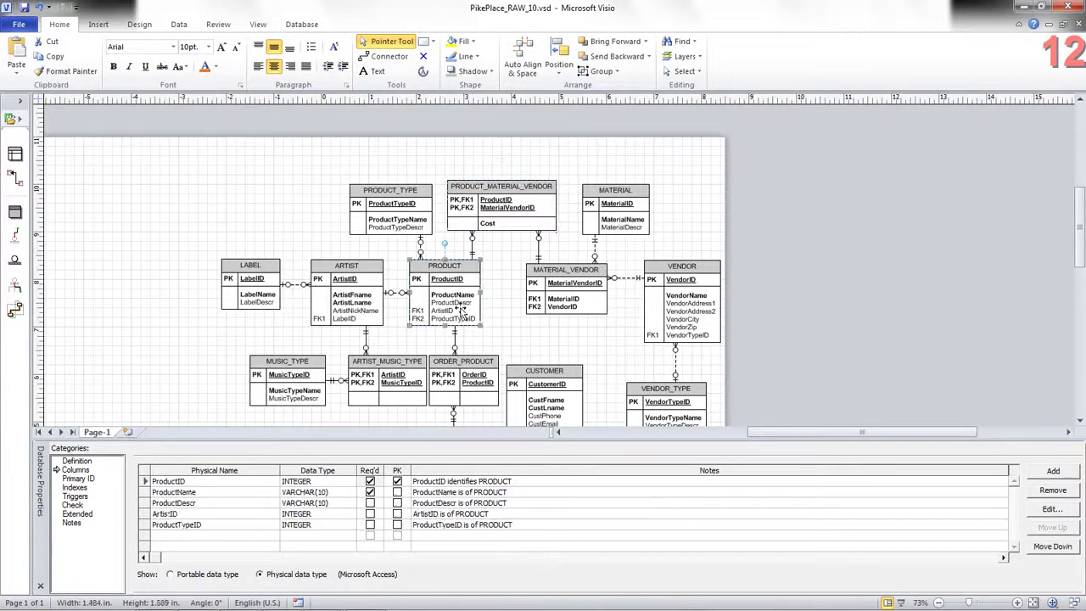
click(461, 389)
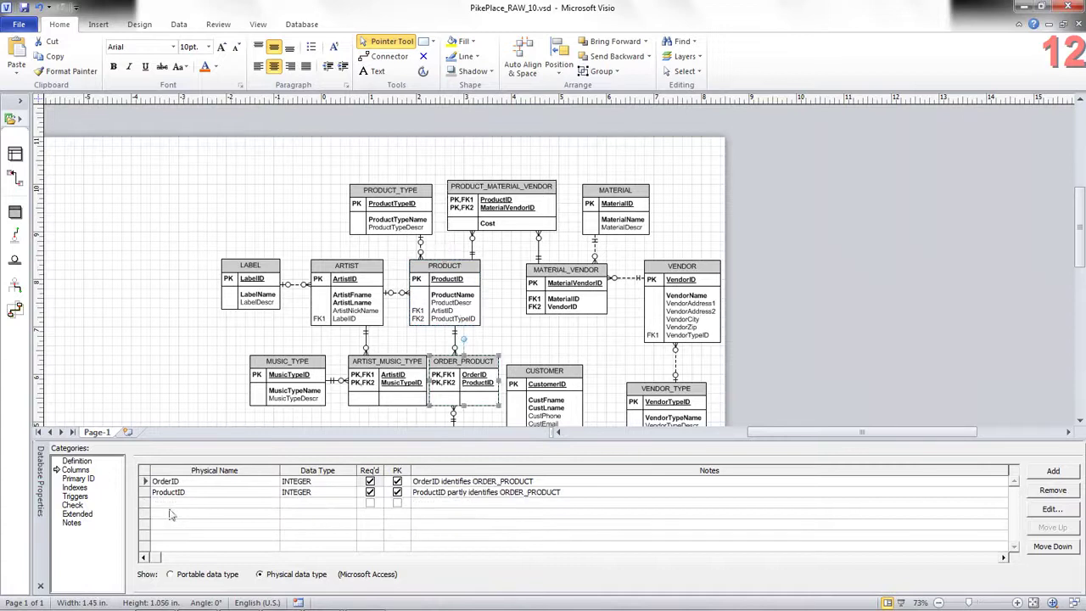
click(188, 503)
text(Qty)
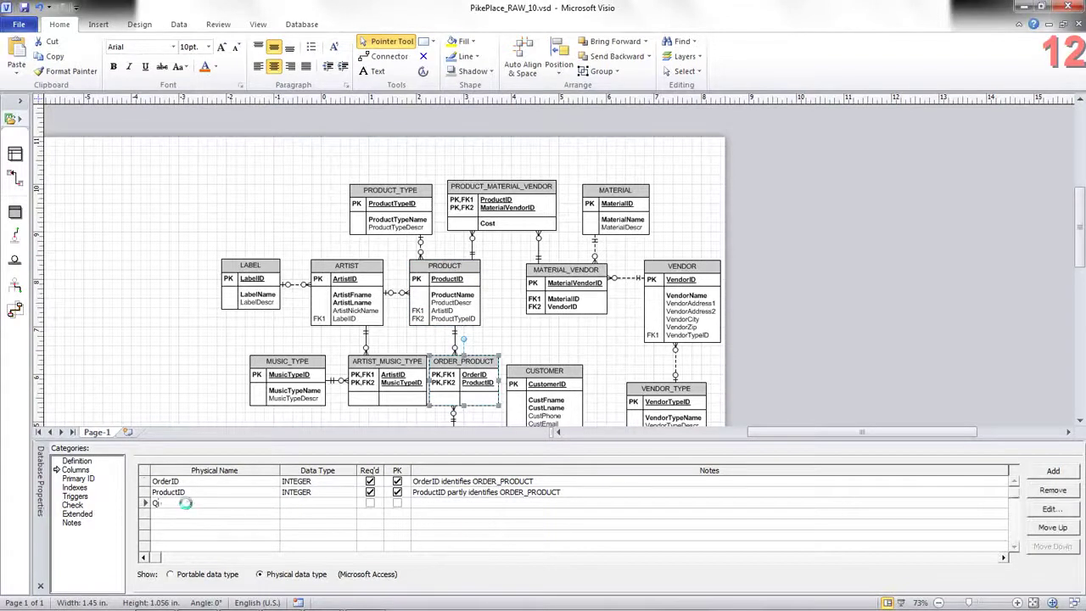
key(Return)
key(Tab)
text(N)
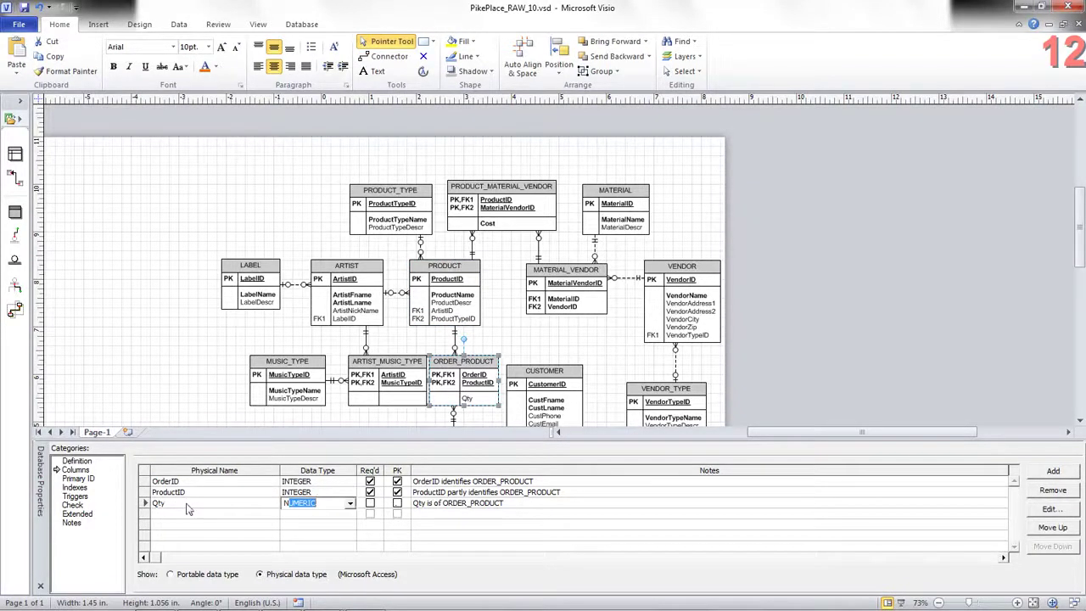
key(Return)
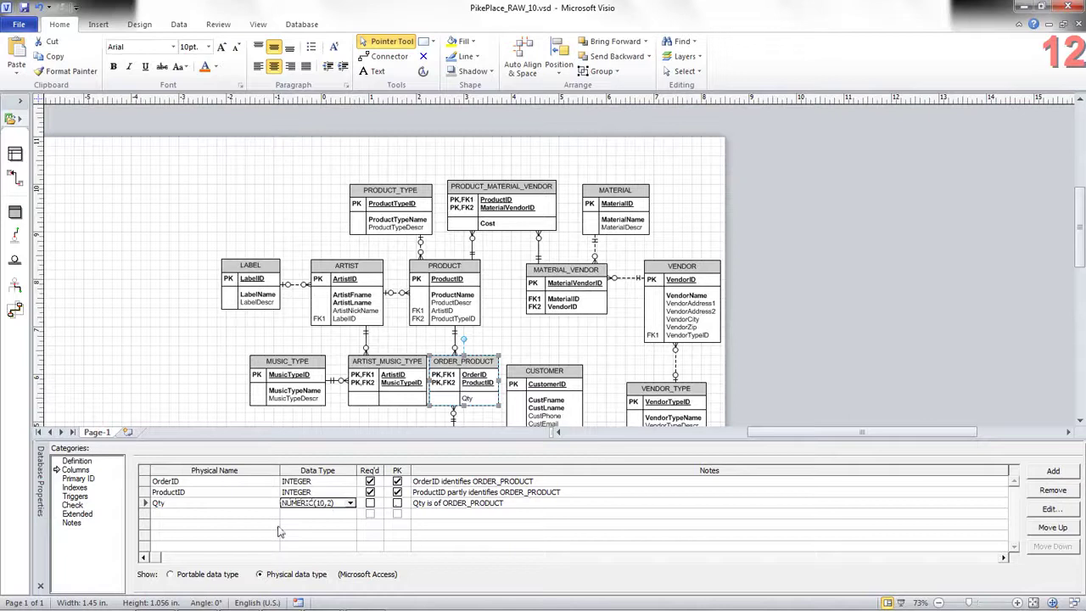
click(370, 503)
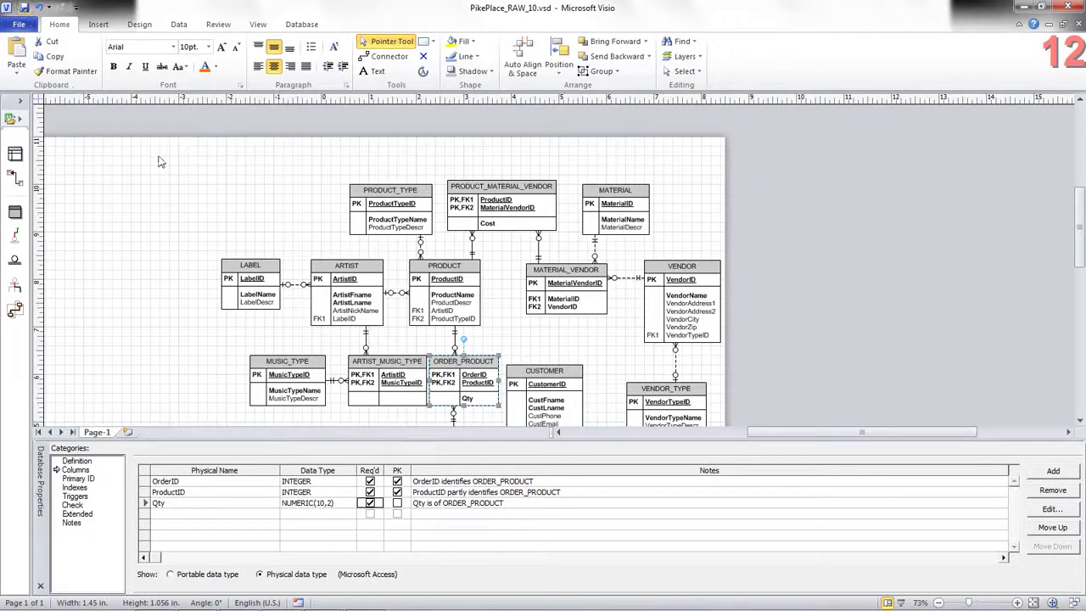
Step: Copy the entire entity-relationship diagram onto blank slide 20 of the K_ConceptualPhaseExample_2_Addendum presentation in PowerPoint and save the presentation
drag(157, 162, 732, 390)
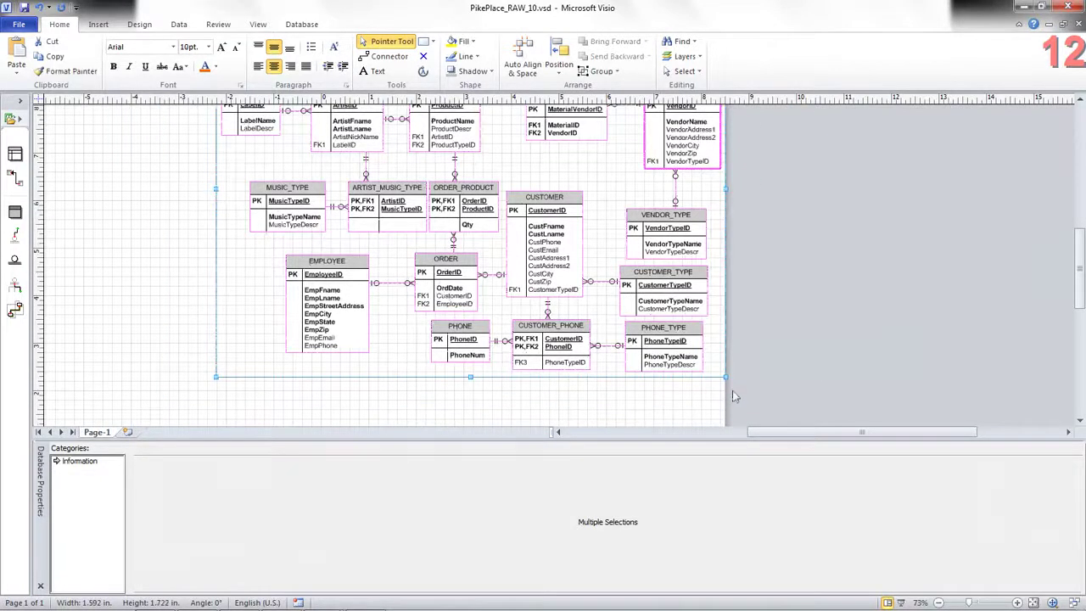
key(alt+Tab)
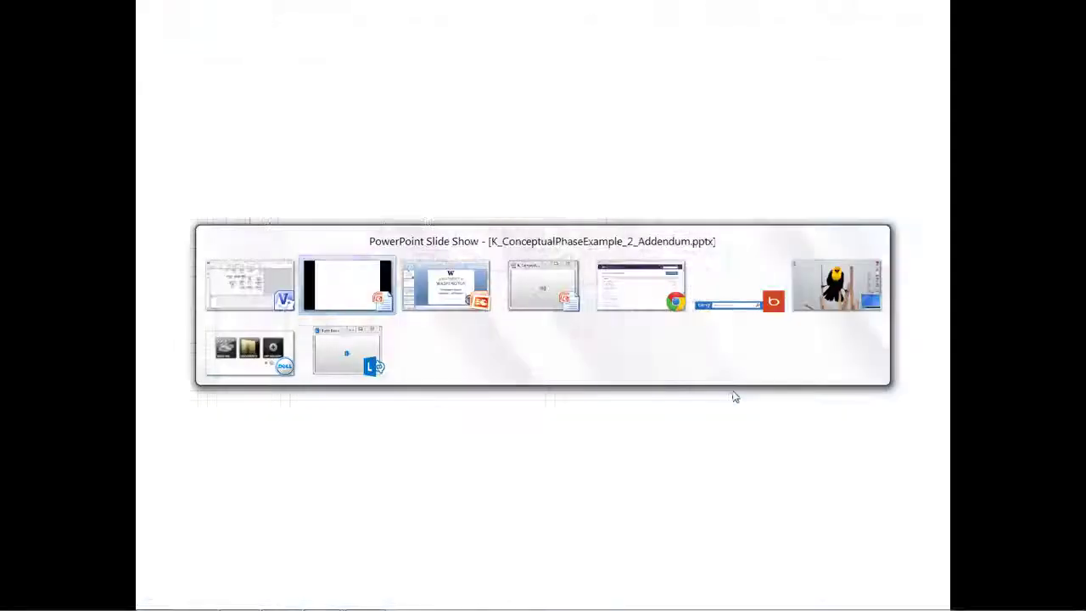
key(Escape)
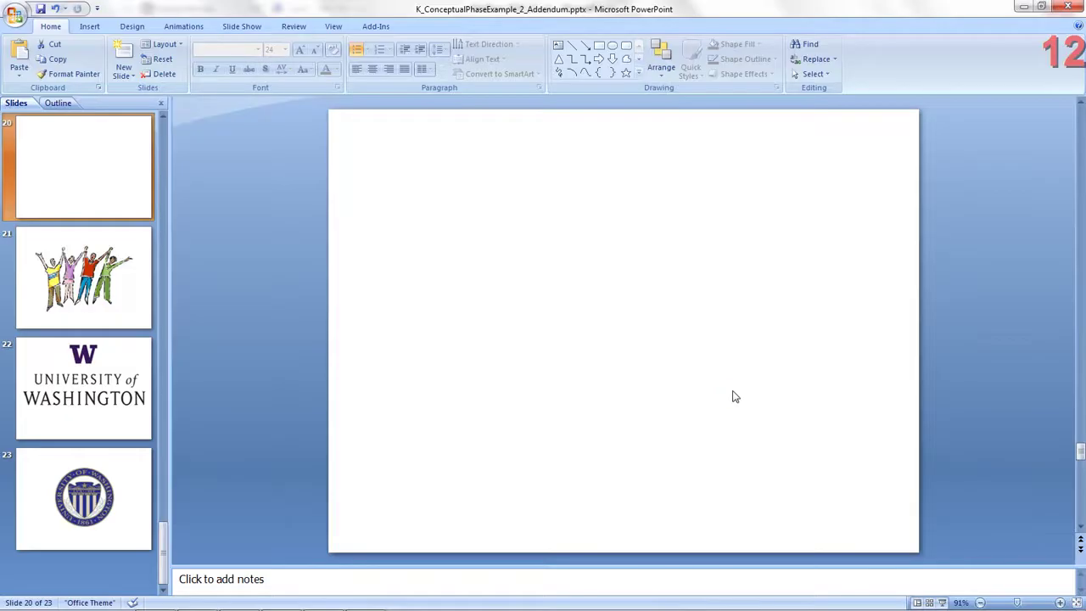
right_click(817, 523)
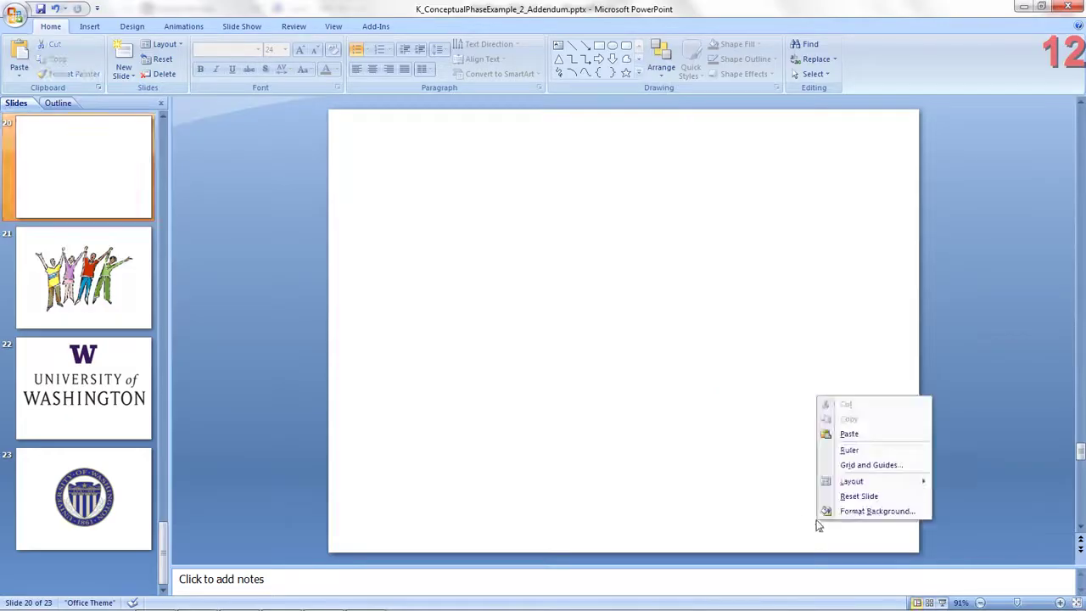
click(848, 435)
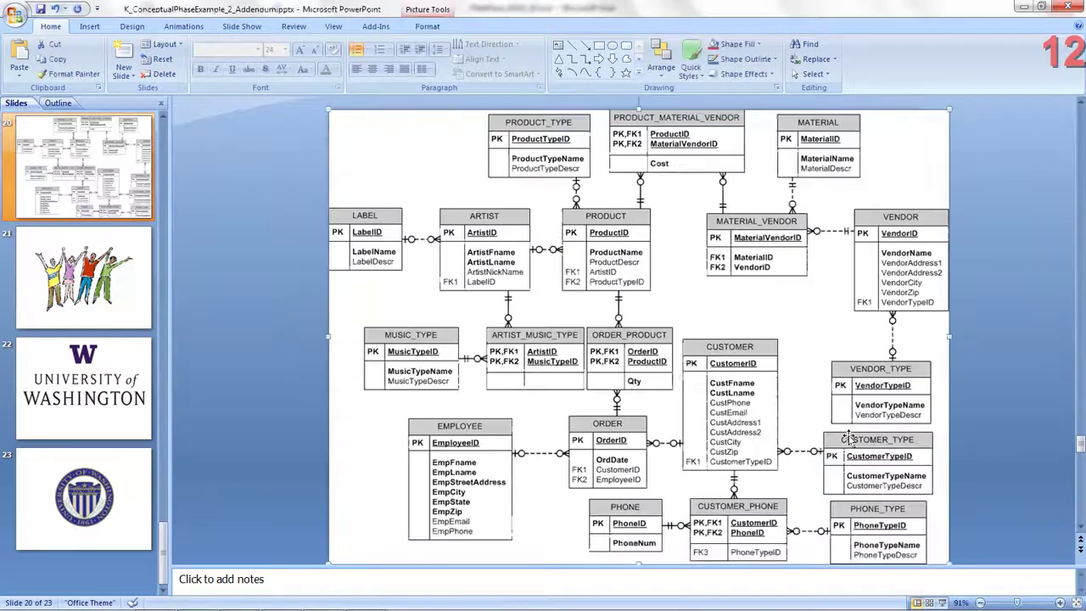
click(40, 8)
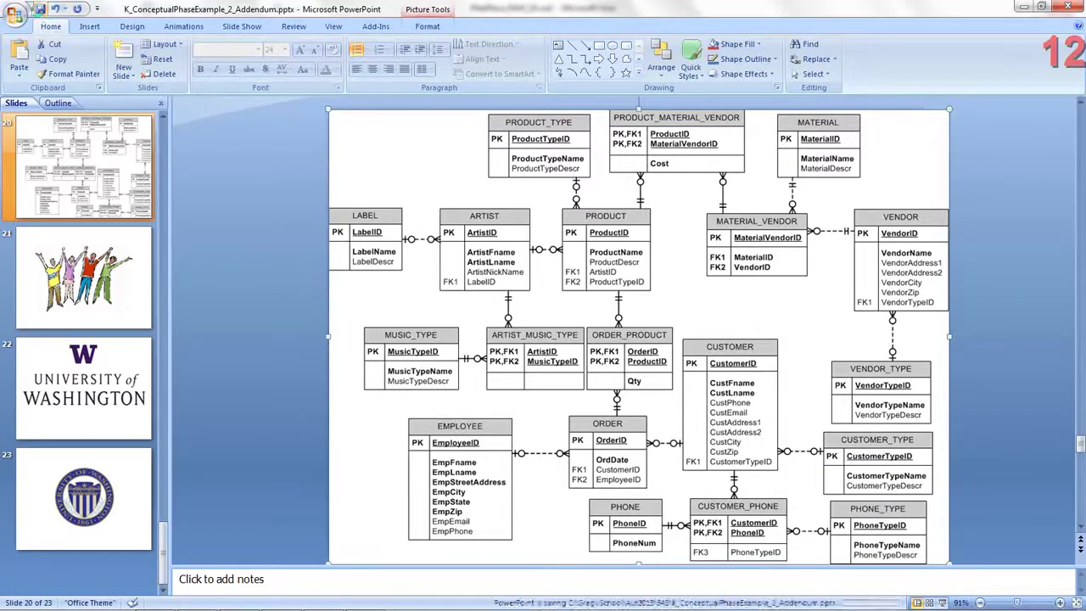
Step: Compare the pasted diagram on slide 20 with the previous version of the diagram on slide 19
click(132, 148)
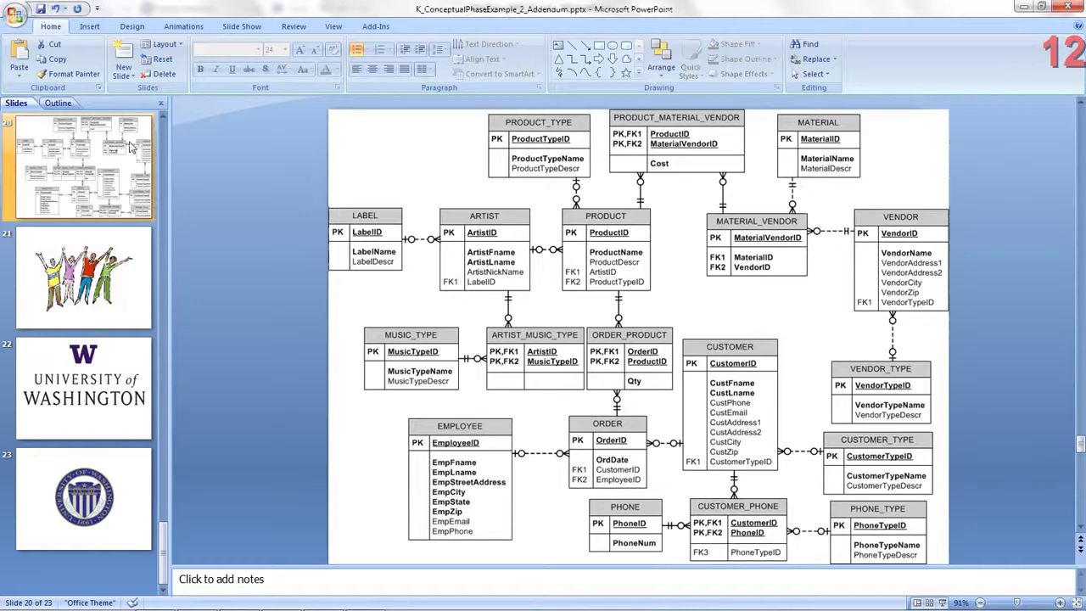
key(Up)
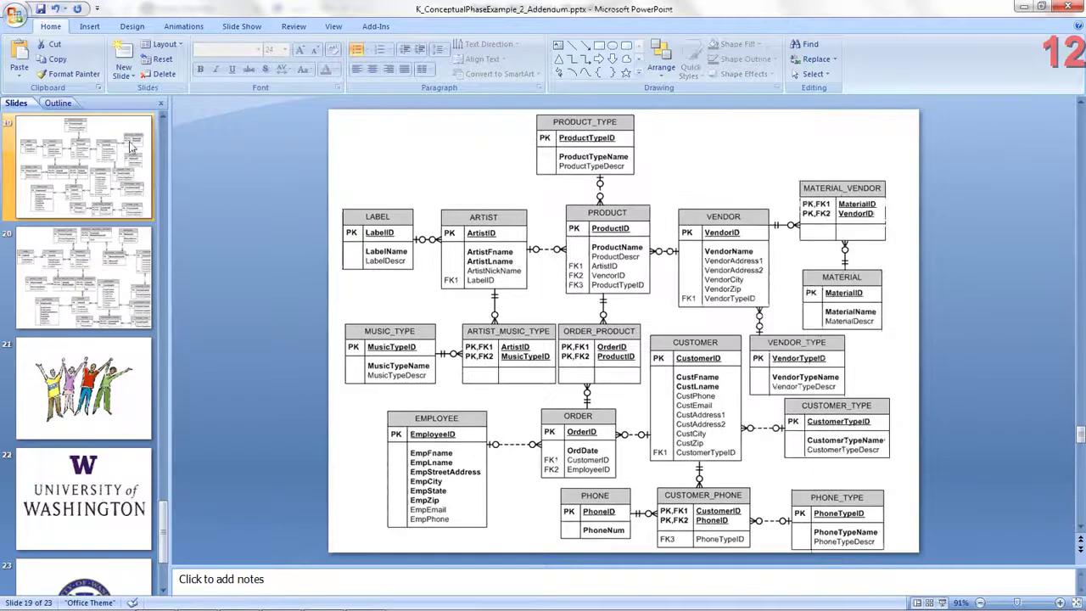
key(Down)
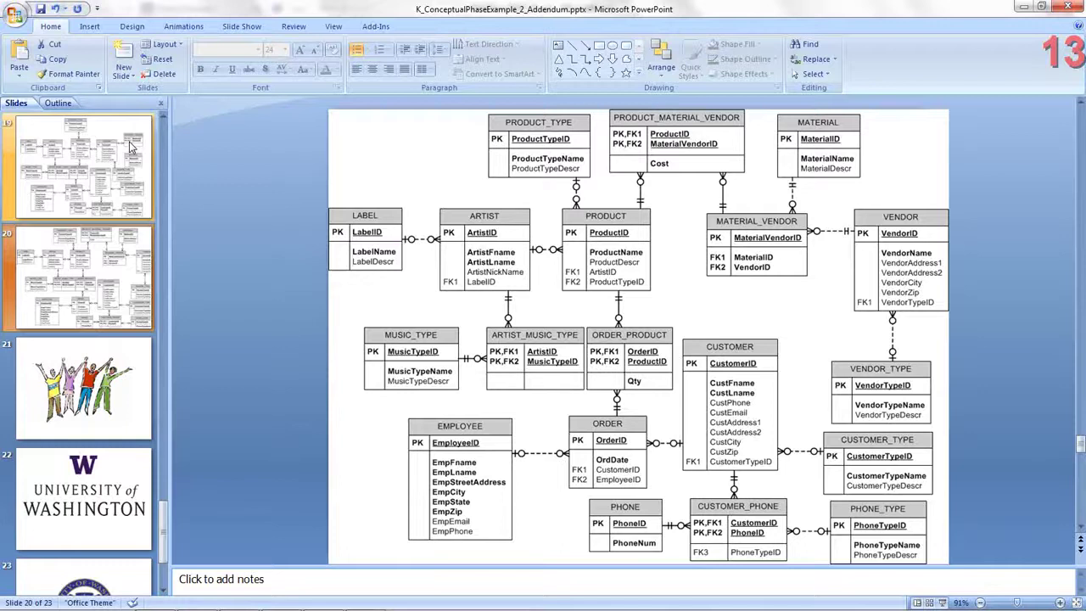
click(118, 140)
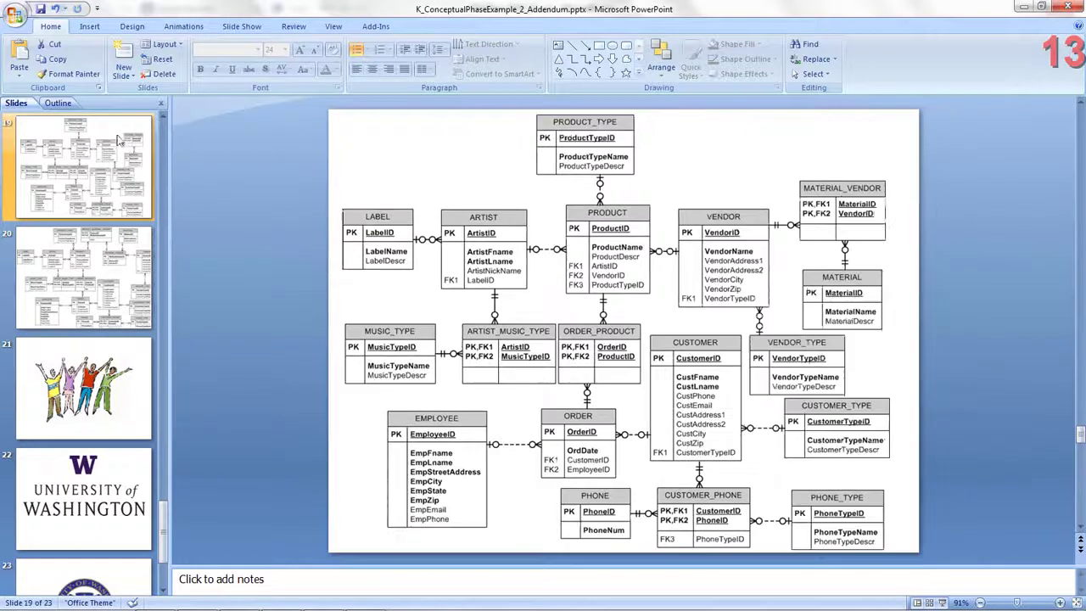
Step: Review the earlier diagram stages slide by slide, going back to the Entity Relationship Example description on slide 3
scroll(118, 139, up, 1)
key(Up)
key(Up)
key(Up)
key(Up)
key(Up)
key(Up)
key(Up)
key(Up)
key(Up)
key(Up)
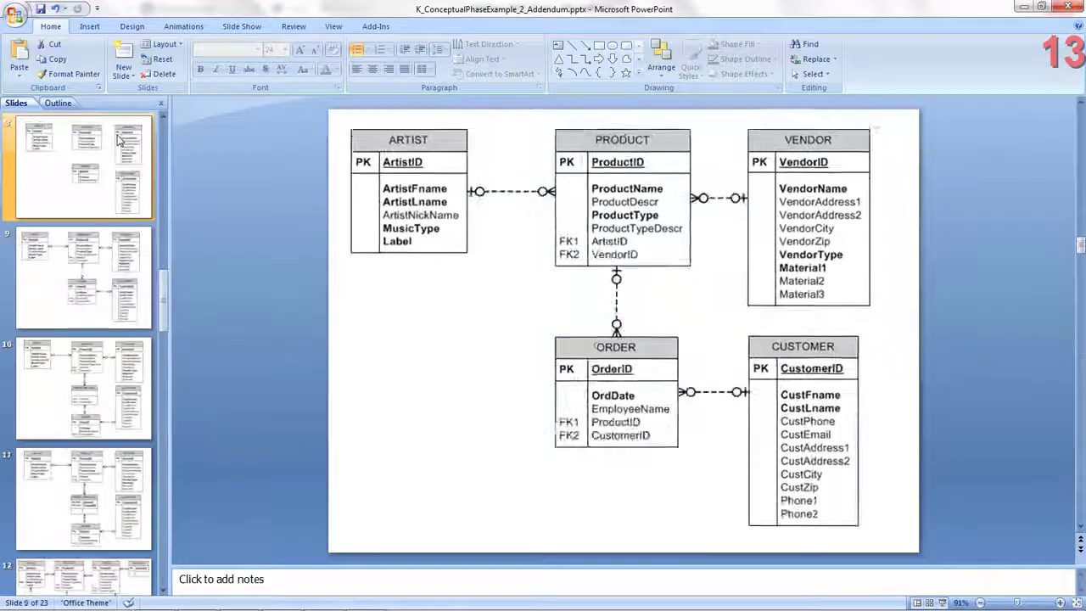
key(Up)
key(Up)
key(Up)
key(Up)
key(Up)
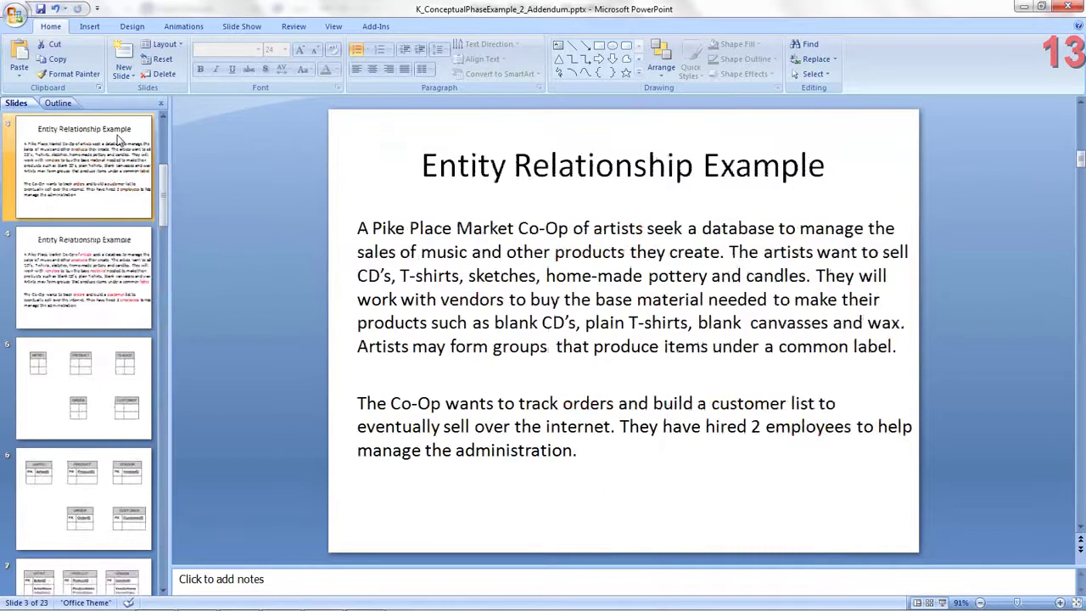